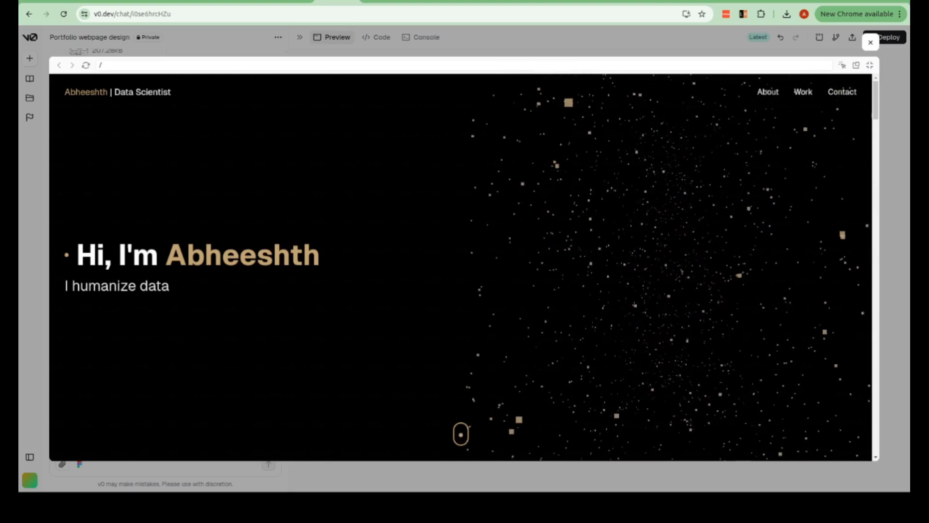
- Look through the finished data scientist portfolio from hero to contact section in the enlarged preview and close that preview
scroll(343, 327, "down", 1)
scroll(342, 328, "down", 7)
scroll(342, 328, "up", 6)
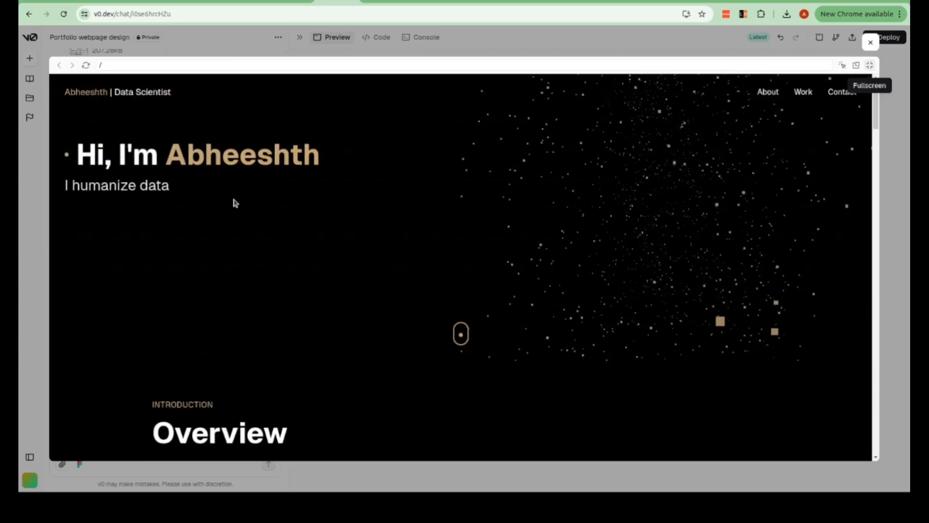
scroll(233, 200, "down", 7)
scroll(233, 202, "up", 3)
scroll(234, 202, "down", 10)
scroll(233, 200, "down", 10)
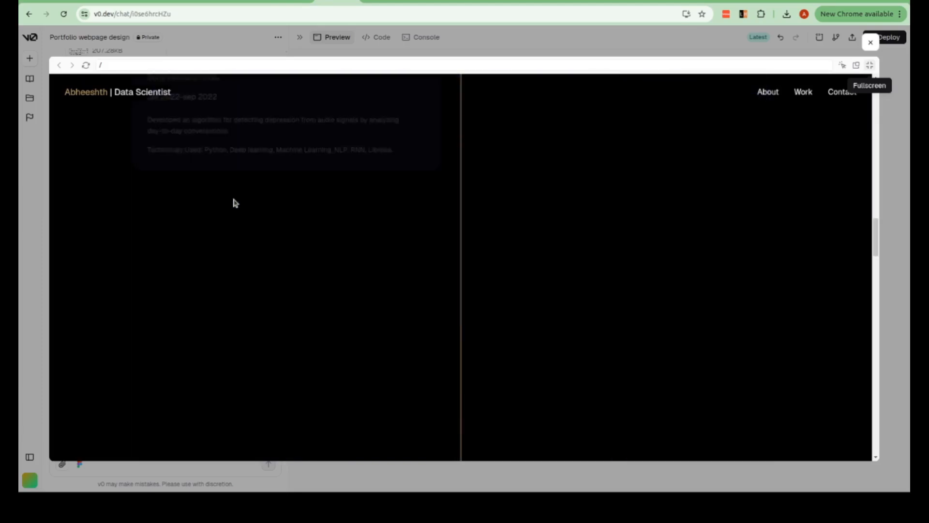
scroll(233, 202, "down", 10)
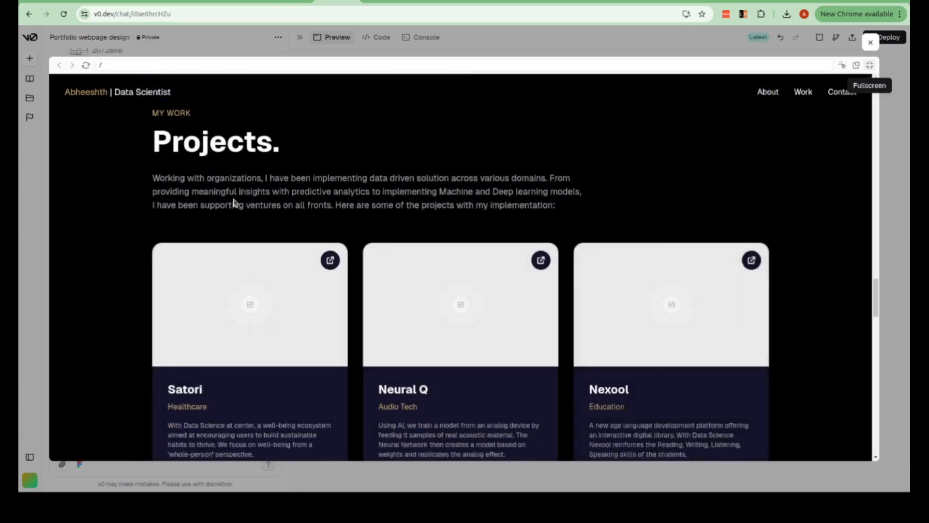
scroll(233, 202, "down", 8)
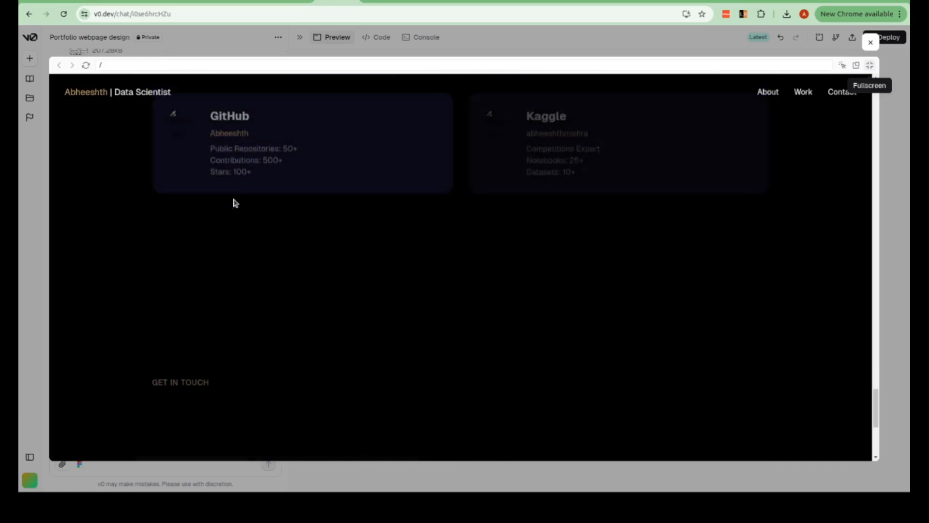
scroll(234, 203, "up", 10)
scroll(234, 202, "up", 15)
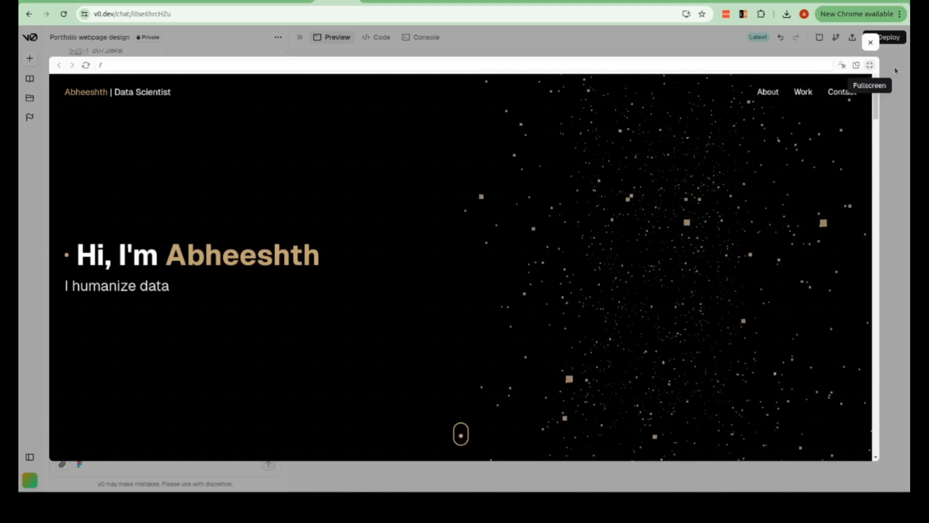
left_click(871, 42)
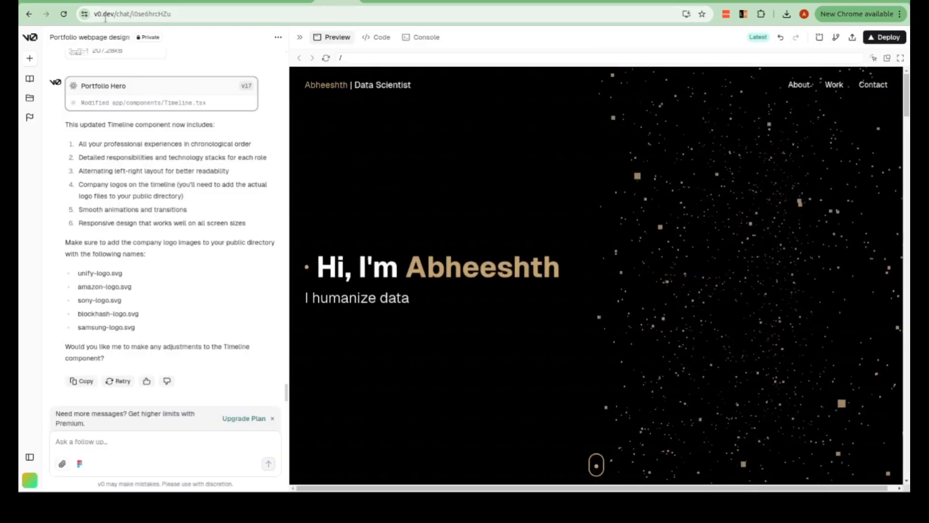
- Start a new chat and submit the prompt "please create a dummy portfolio with simple interface"
left_click(105, 15)
left_click(105, 15)
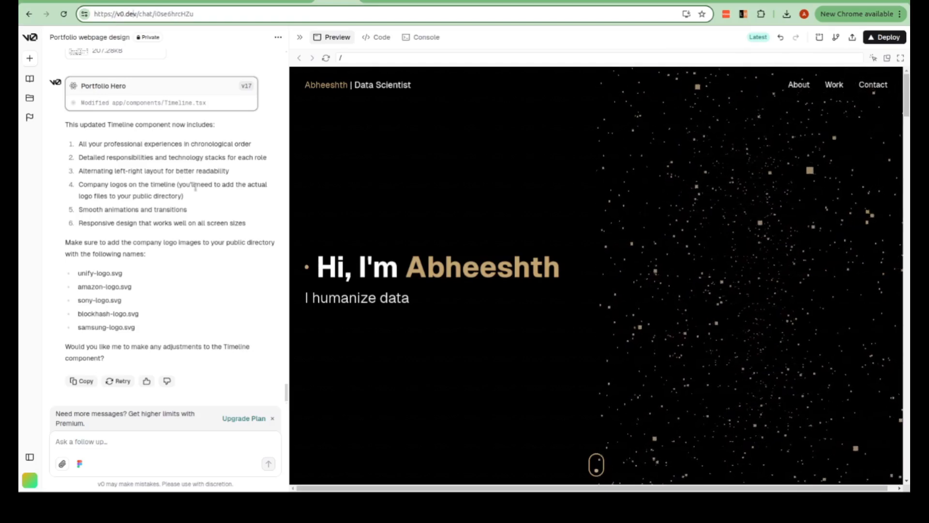
left_click(28, 58)
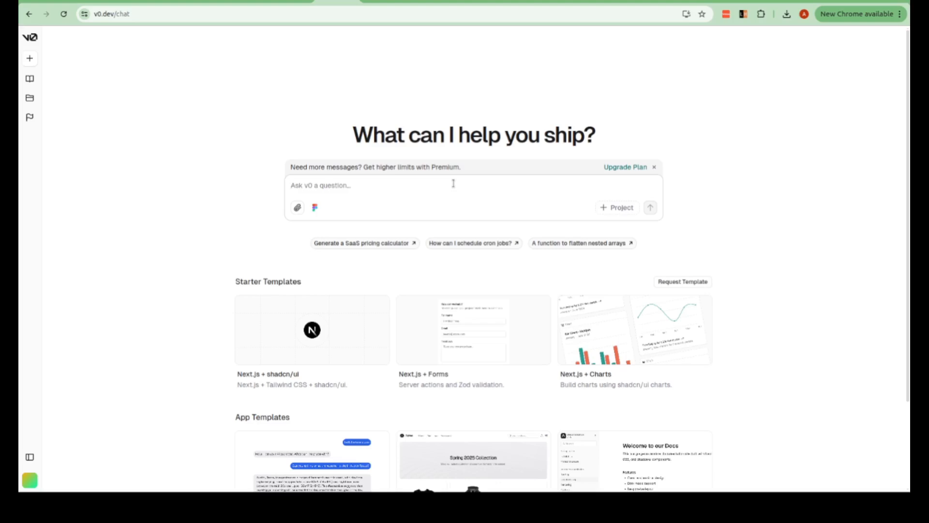
type("please cre")
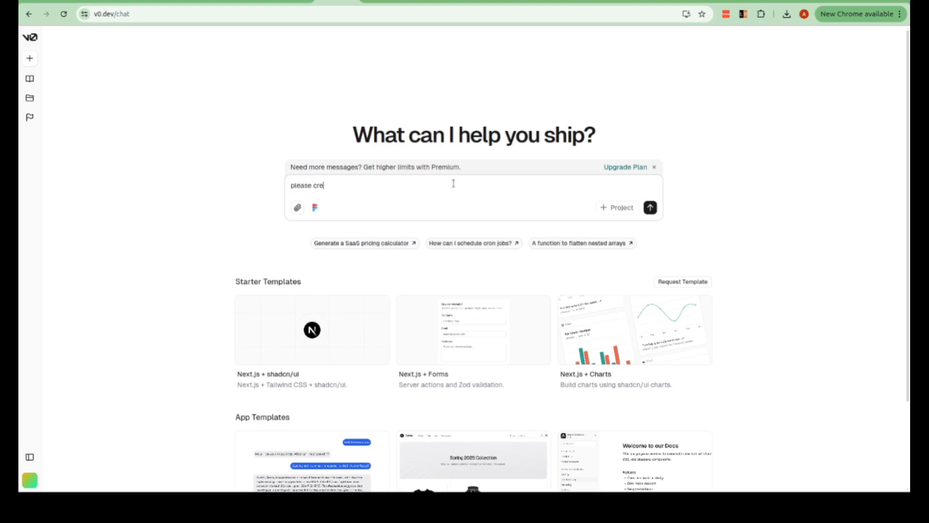
type("ate a dummy portfolio  with simple interface")
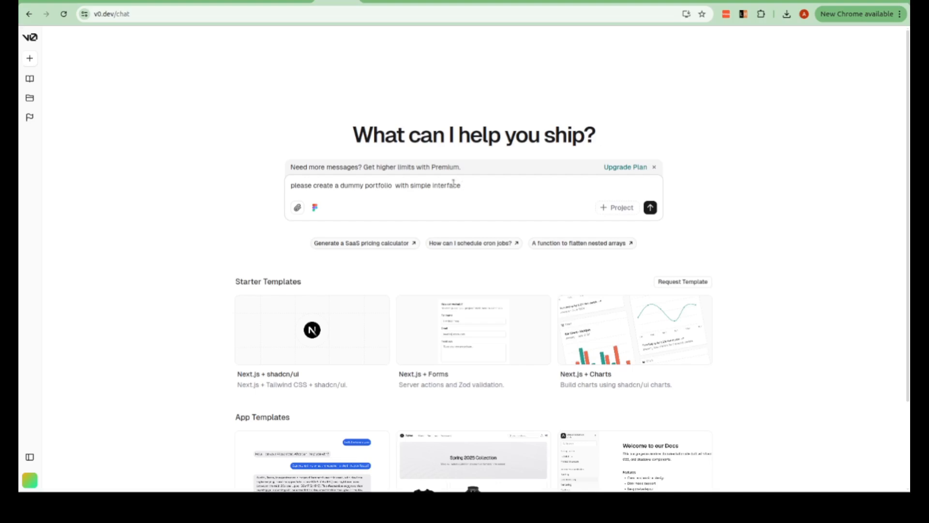
left_click(652, 207)
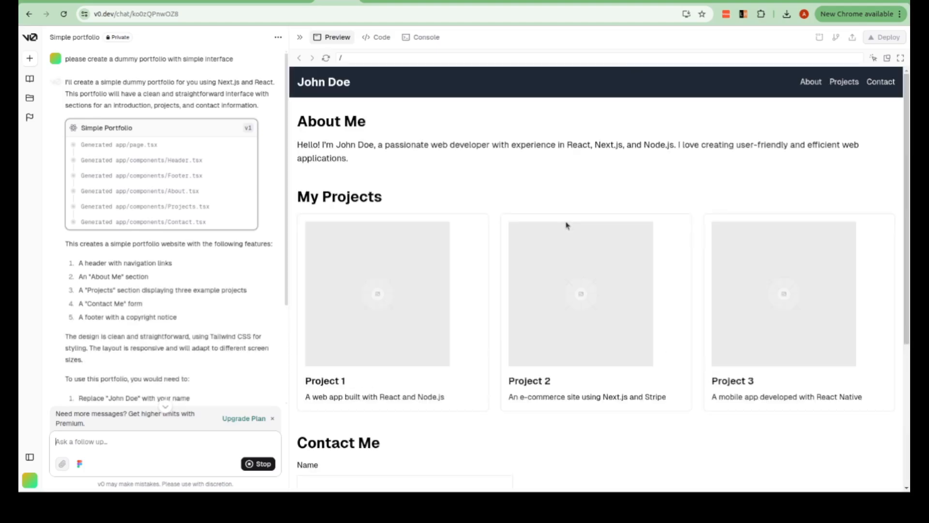
- Attach the résumé PDF to a follow-up message and send it with the request "update the info"
scroll(567, 226, "down", 2)
scroll(567, 226, "up", 2)
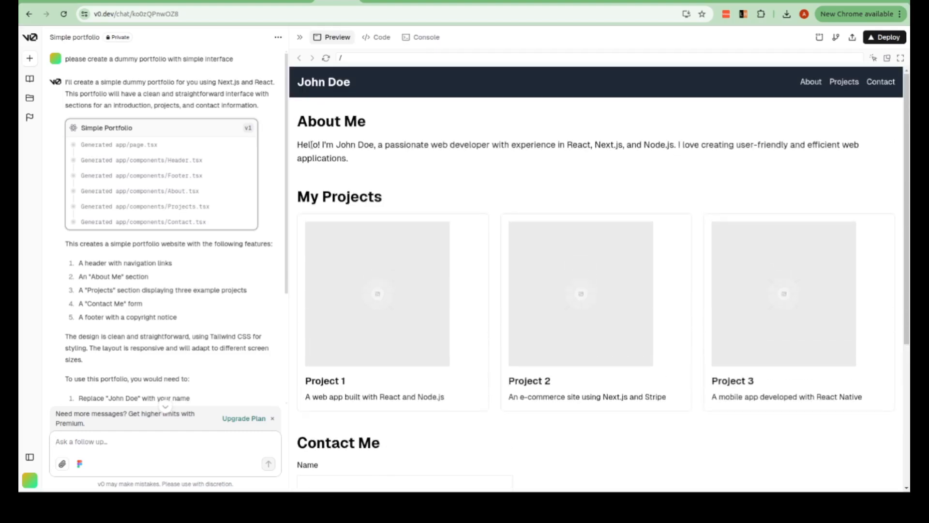
scroll(441, 256, "down", 5)
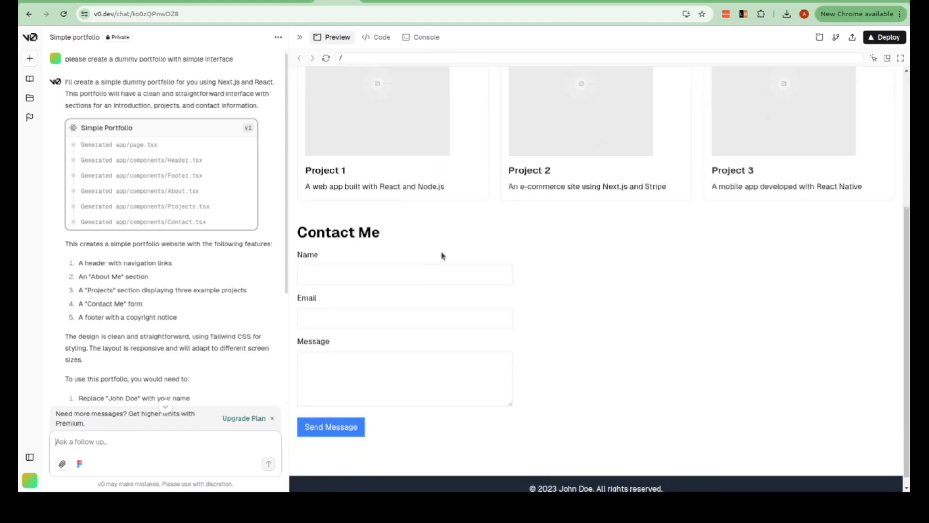
scroll(441, 255, "up", 5)
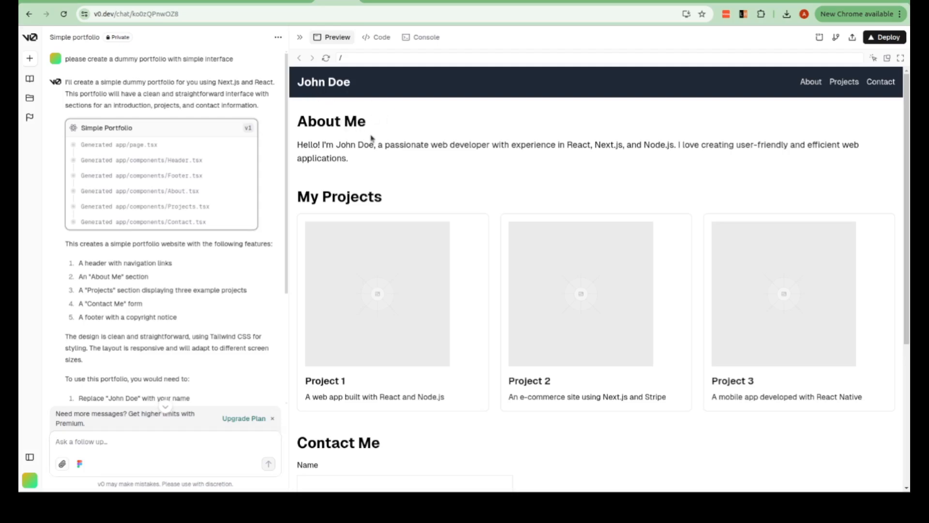
left_click(61, 463)
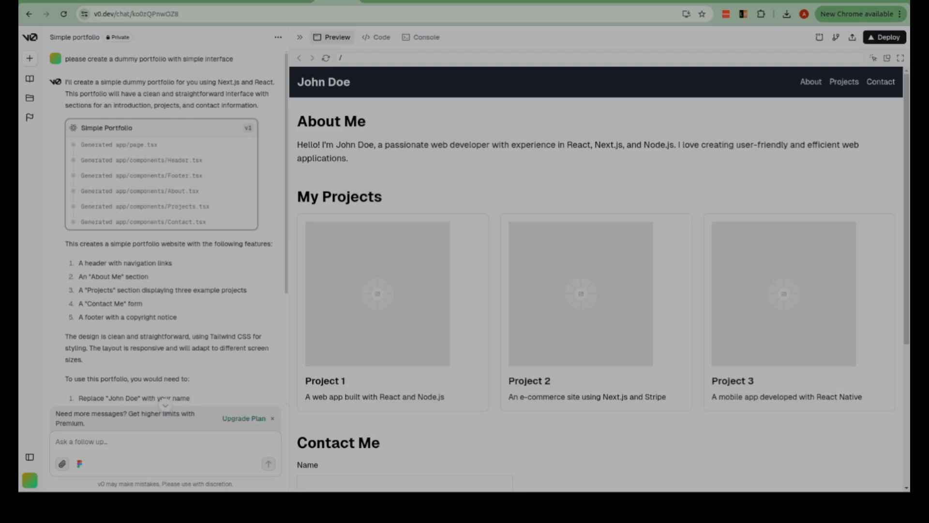
left_click(177, 52)
left_click(117, 444)
type("upd")
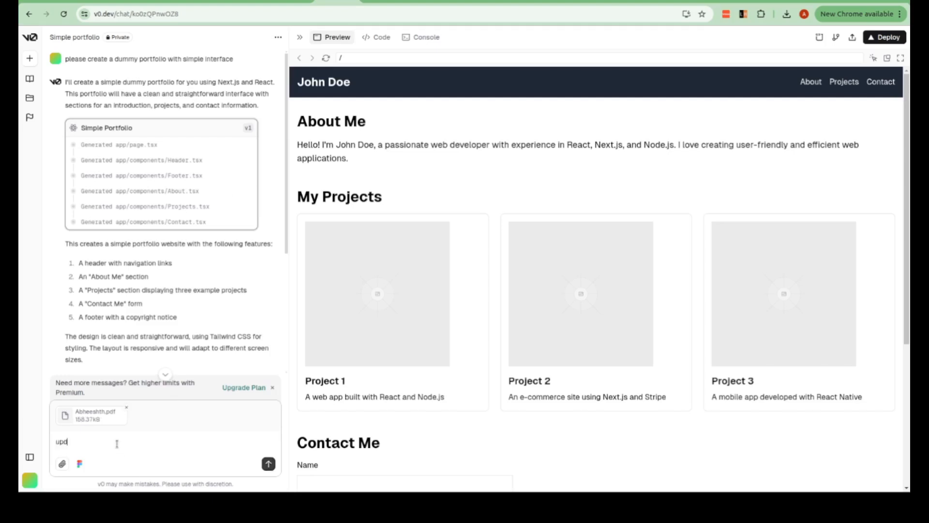
type("ate the info")
left_click(268, 464)
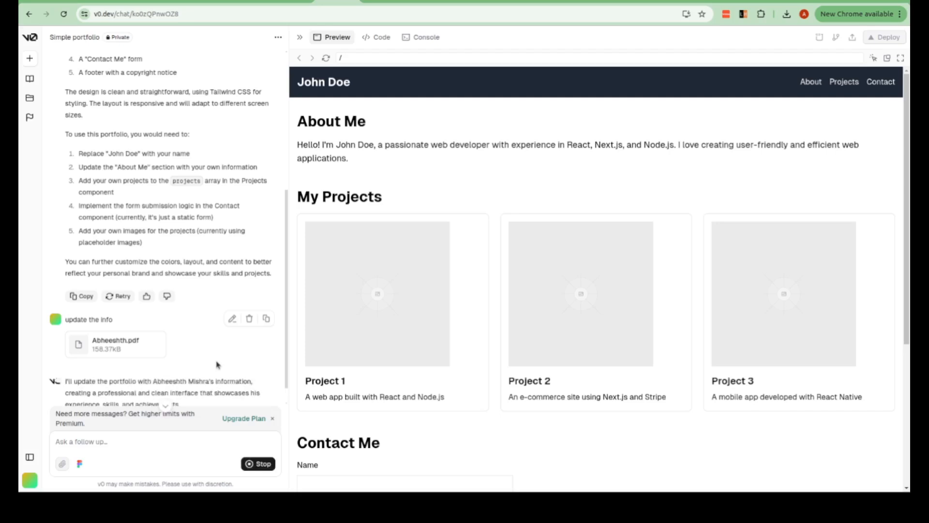
- Switch to the datascienceportfol.io site and examine the layout of its sample data portfolio
scroll(336, 296, "down", 10)
scroll(336, 296, "up", 10)
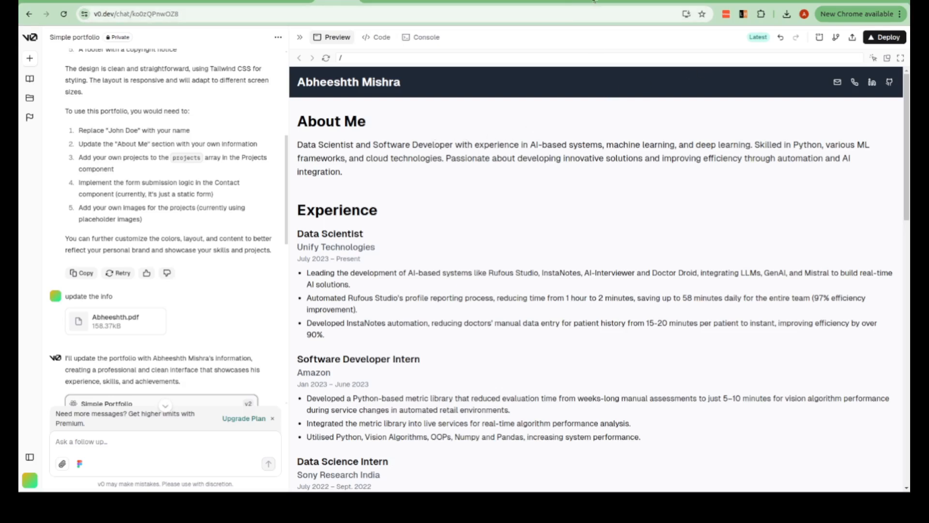
left_click(707, 1)
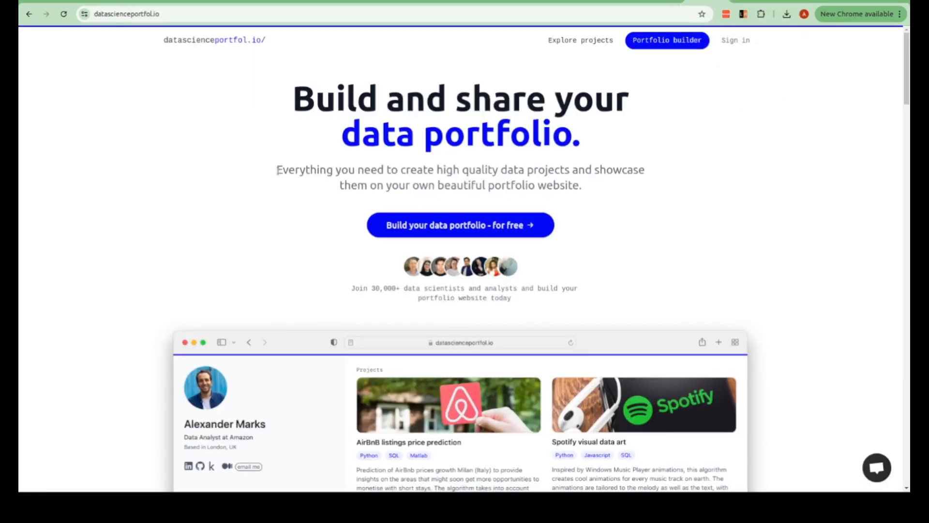
scroll(278, 171, "down", 4)
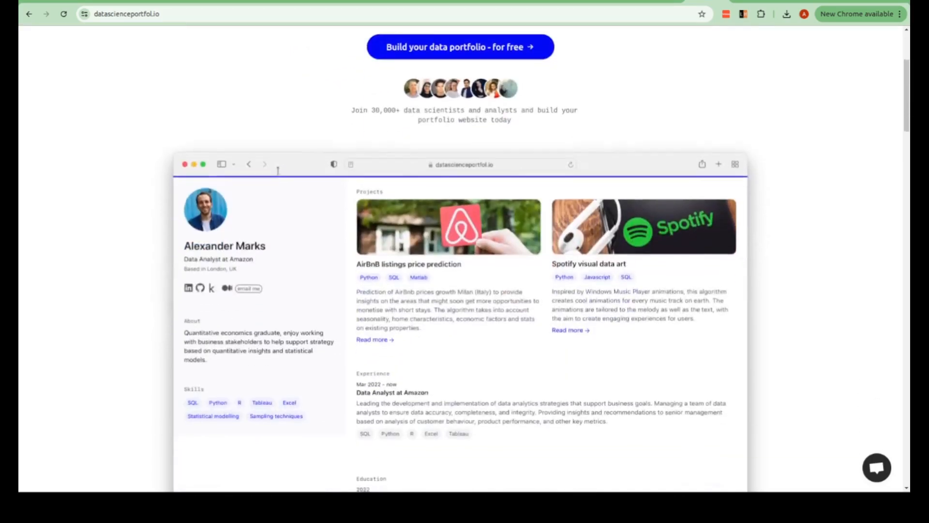
scroll(278, 170, "down", 2)
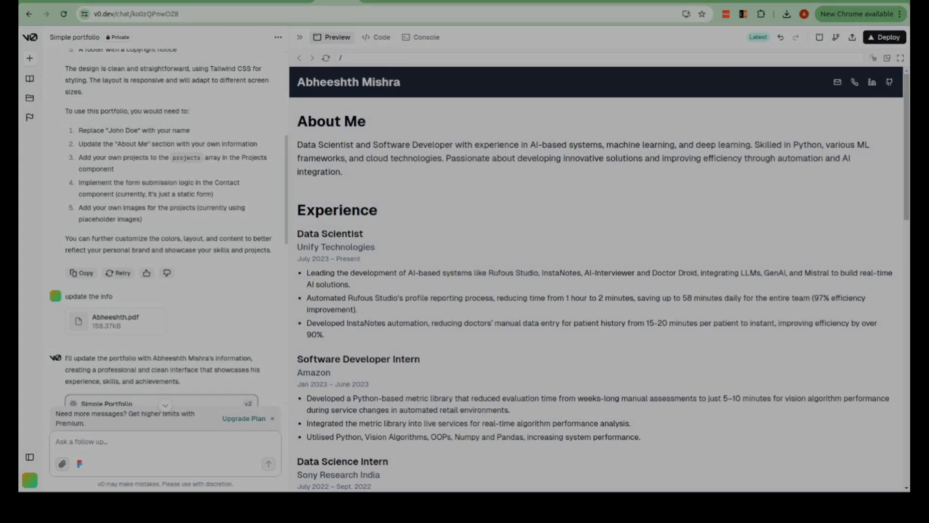
- Back in the v0 chat, attach the reference portfolio screenshot and send "can you please make my design like this portfolio"
left_click(208, 36)
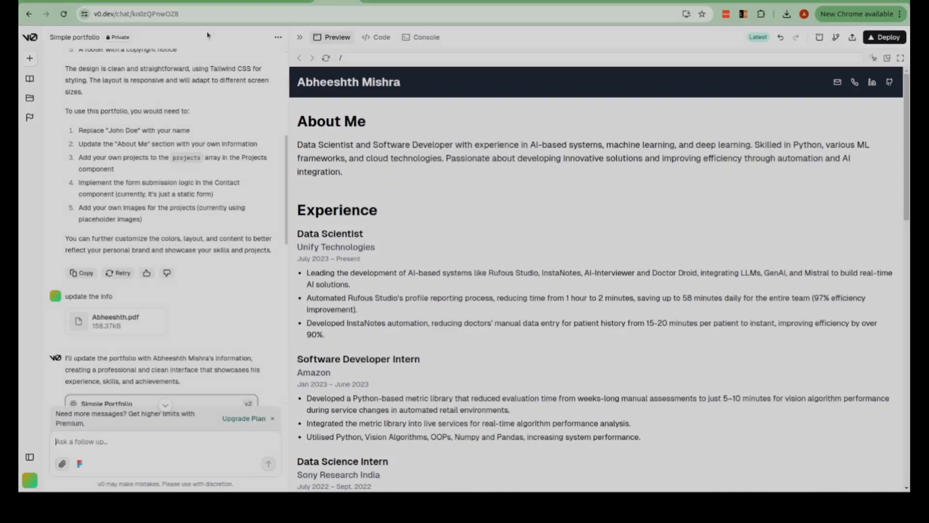
left_click(109, 439)
type("can you please")
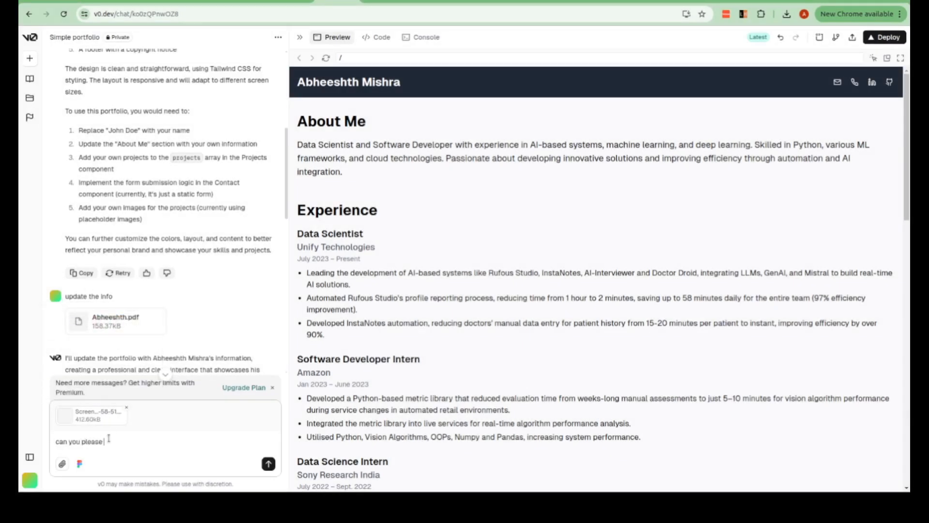
type(" make my design like this portfolio")
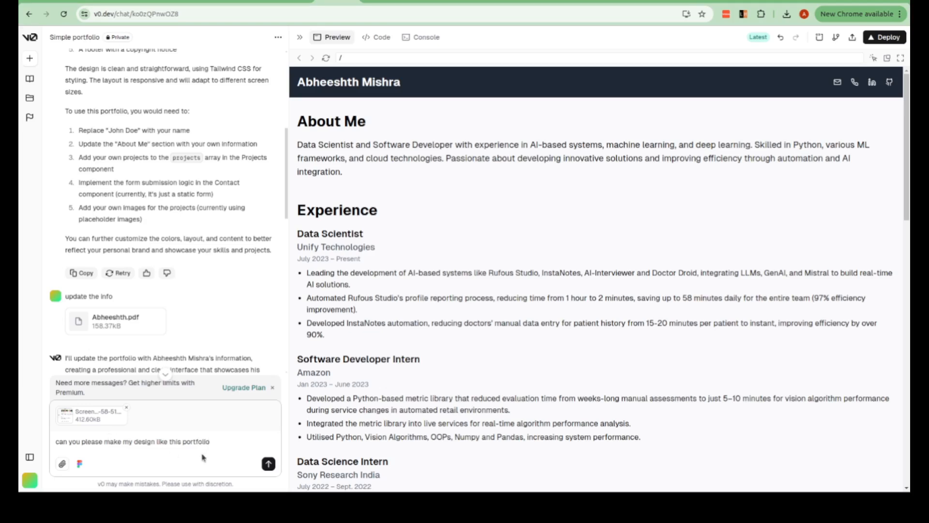
left_click(268, 464)
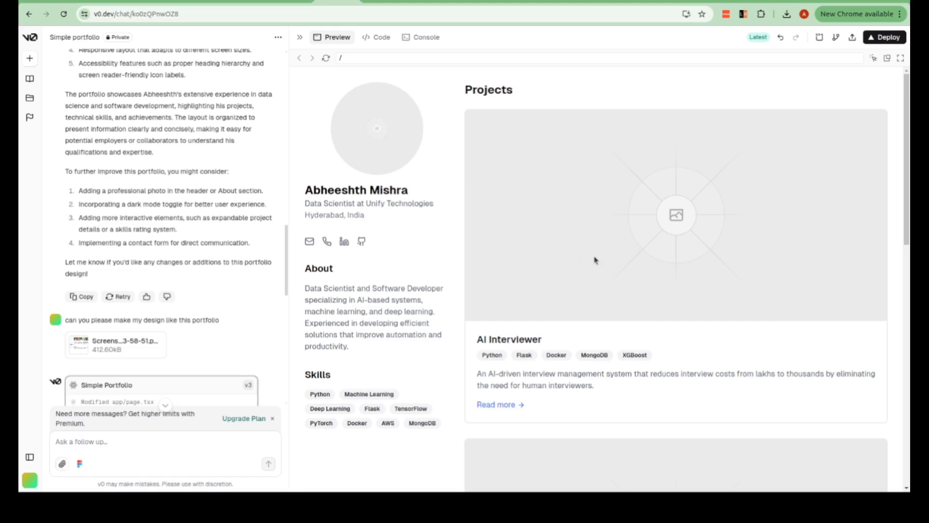
- Examine the placeholder image path of the AI Interviewer project in the code of Projects.tsx
scroll(600, 337, "down", 6)
scroll(599, 336, "down", 6)
scroll(599, 336, "up", 12)
left_click(369, 41)
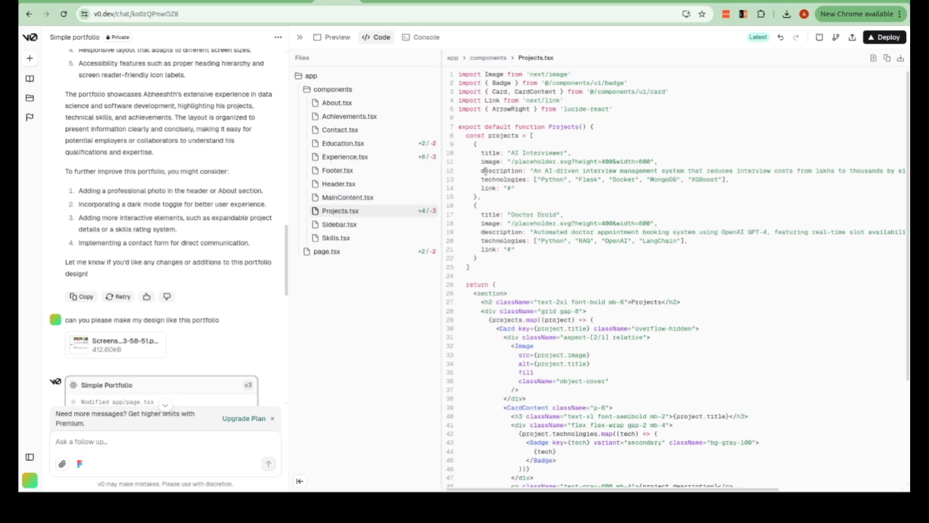
left_click_drag(489, 162, 532, 162)
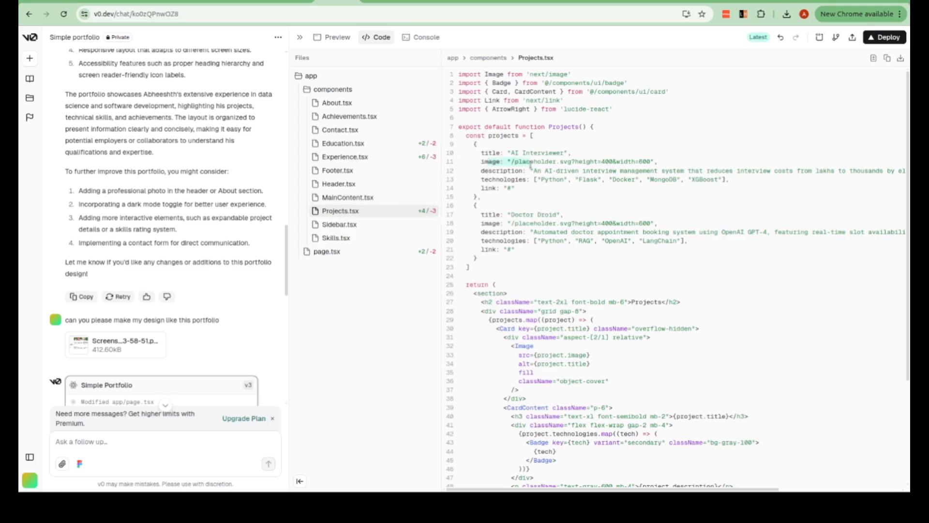
left_click(650, 160)
left_click_drag(650, 160, 508, 163)
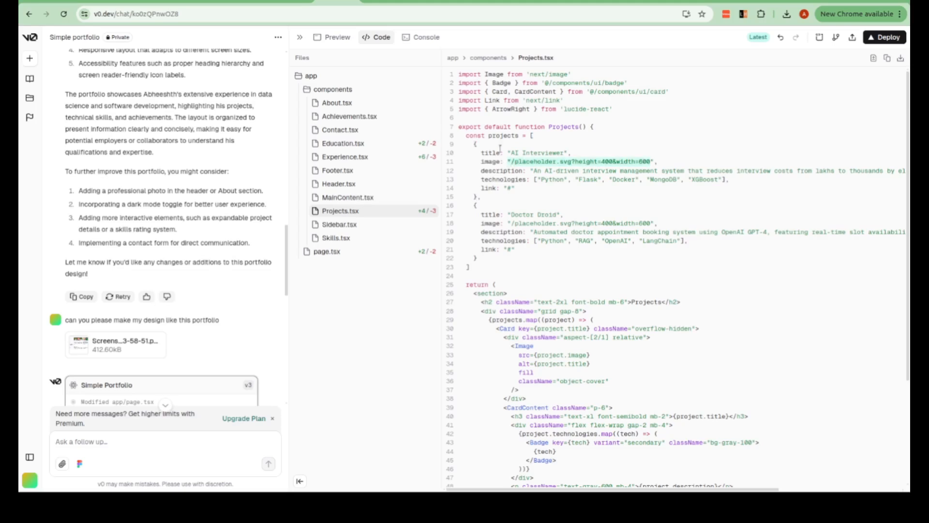
left_click(551, 165)
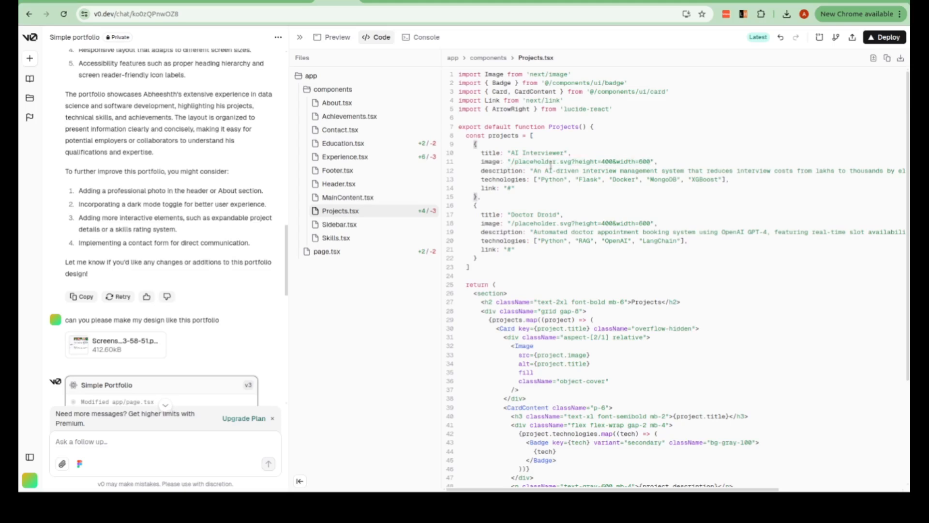
- Return to the rendered portfolio and review its sidebar, project cards and experience section
left_click(337, 37)
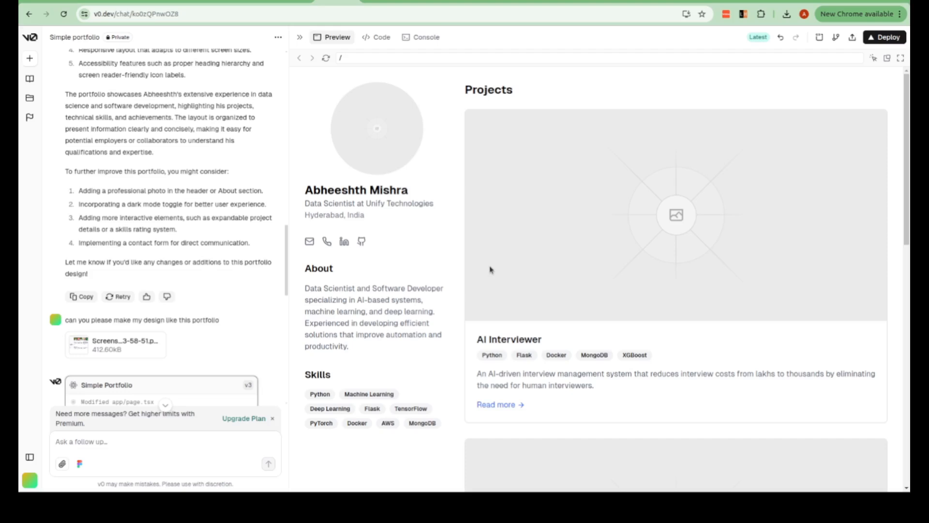
scroll(491, 269, "down", 1)
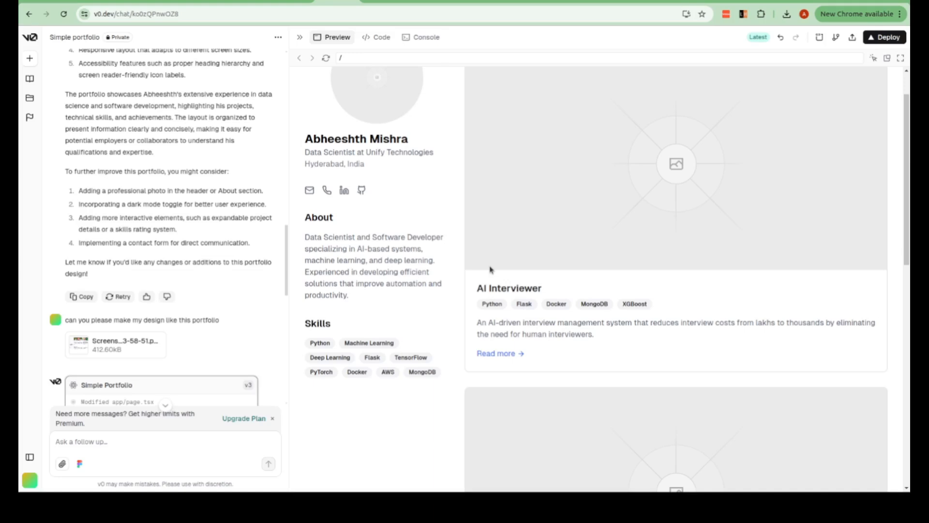
scroll(490, 269, "down", 10)
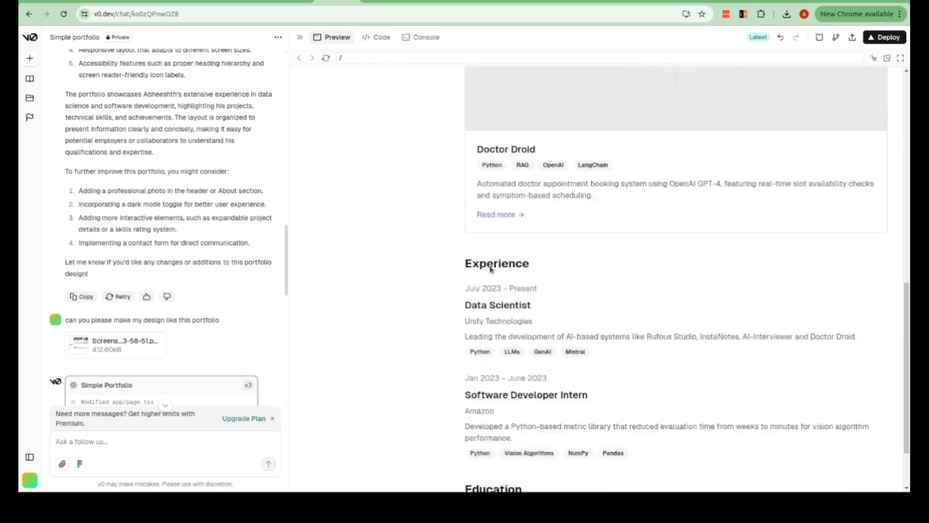
scroll(491, 270, "up", 10)
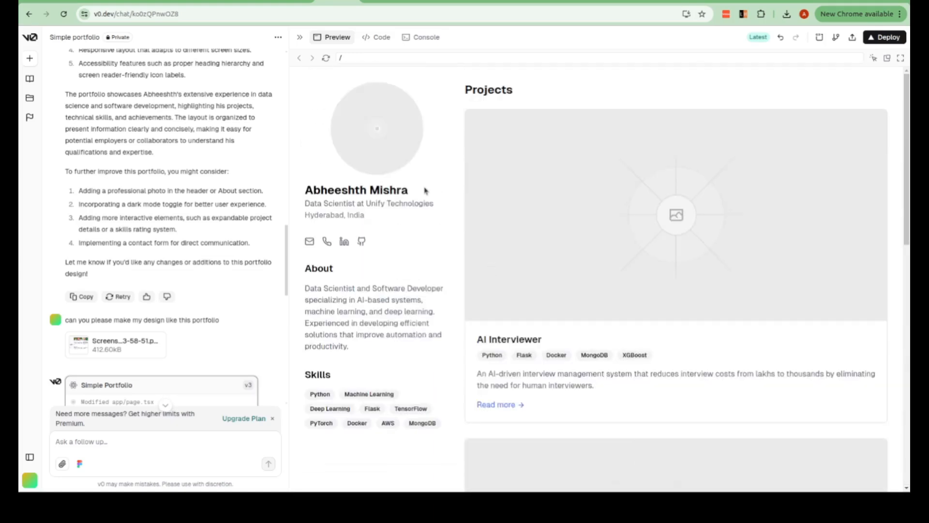
scroll(382, 263, "down", 1)
scroll(382, 263, "down", 6)
scroll(383, 263, "up", 7)
- Send the follow-up prompt "i want you to add some vibrant color in my portfolio" in the chat
type("I want")
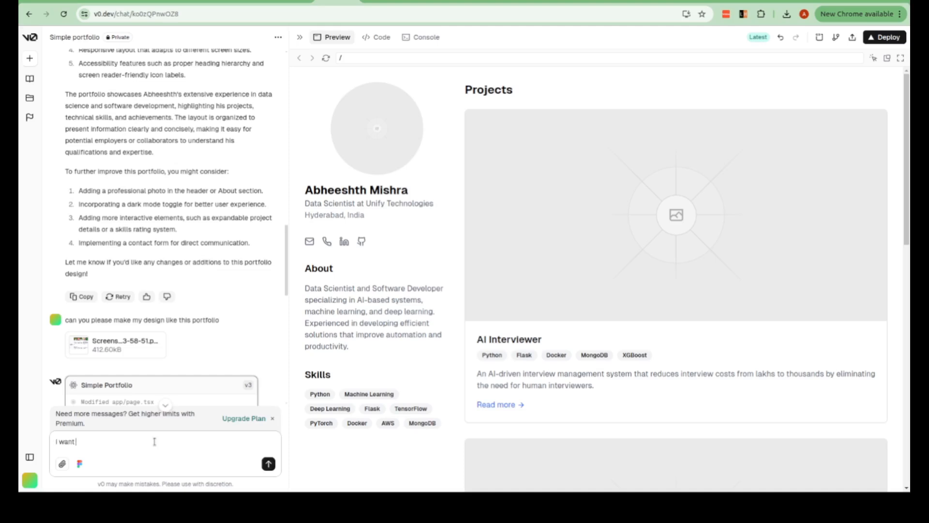
type(" you to add some vibrant color in my portfolio")
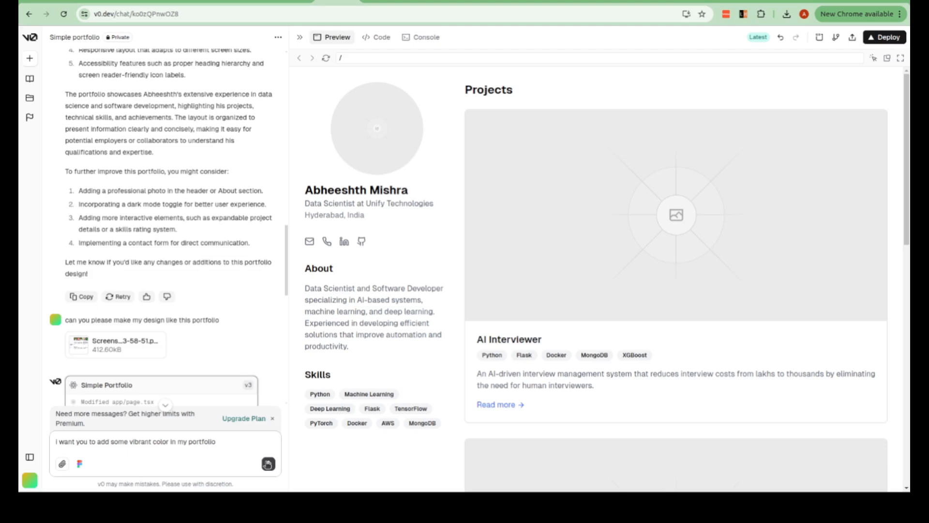
left_click(268, 463)
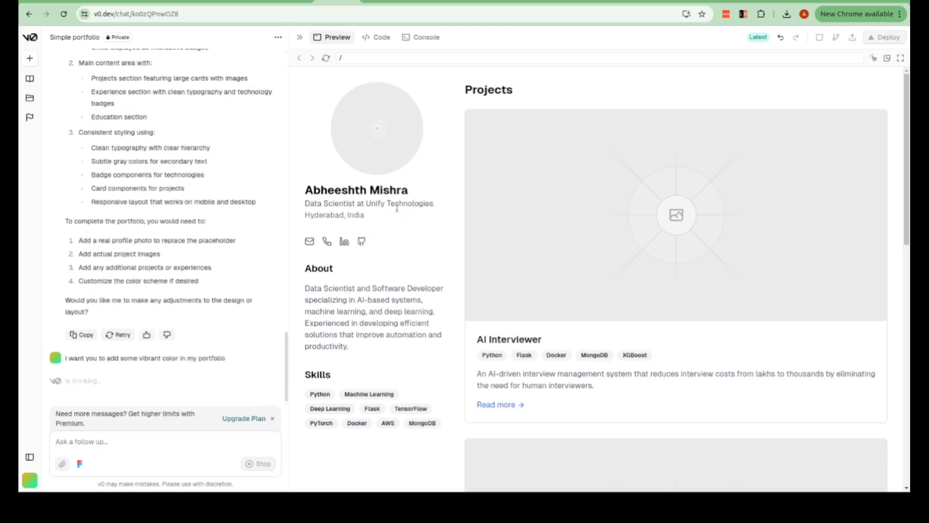
- Review the regenerated portfolio's colours across the sidebar, project cards and experience section
scroll(398, 212, "down", 8)
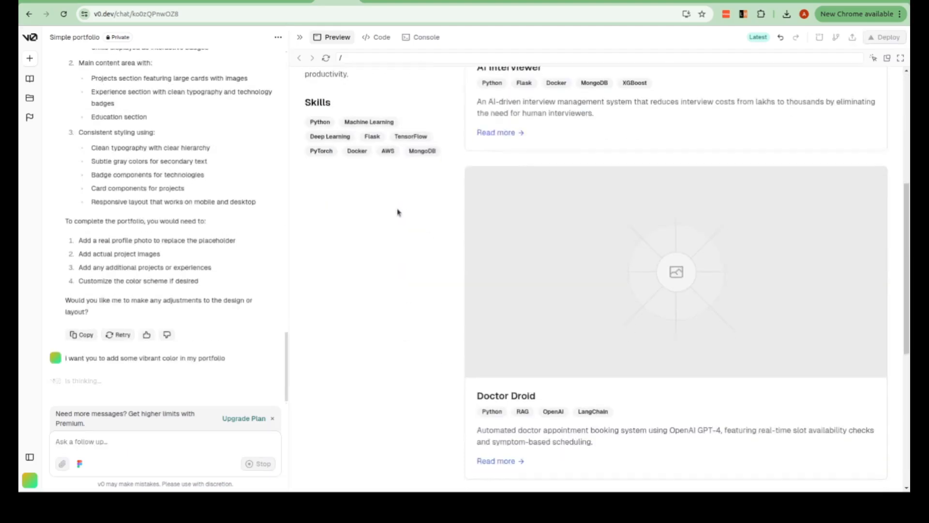
scroll(398, 212, "up", 8)
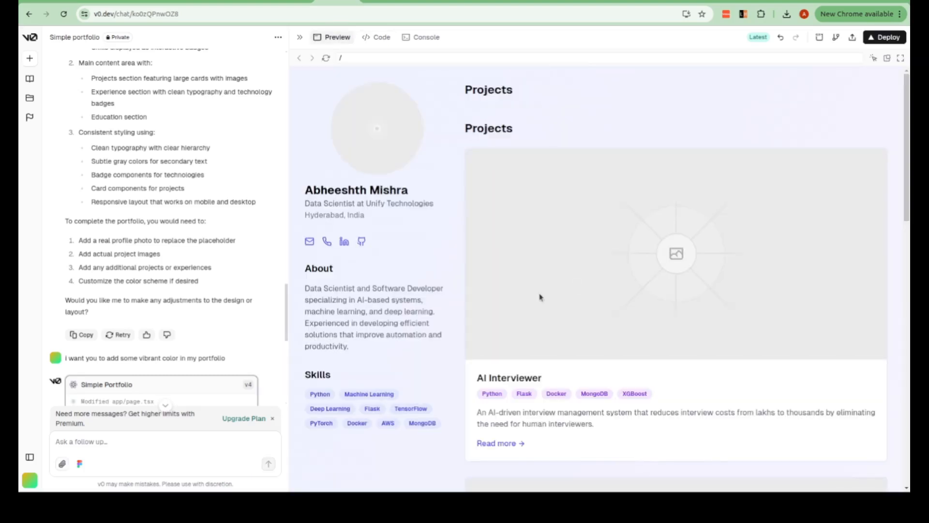
scroll(532, 300, "down", 10)
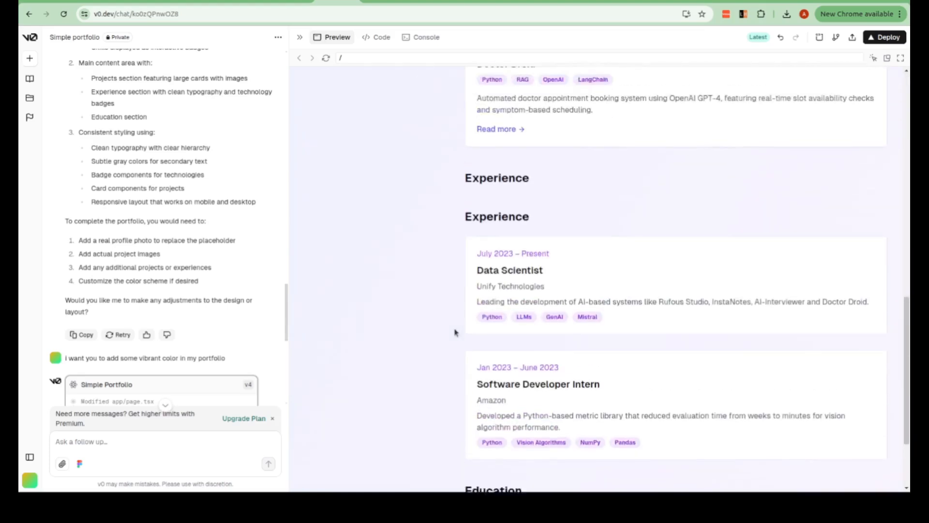
scroll(455, 331, "up", 10)
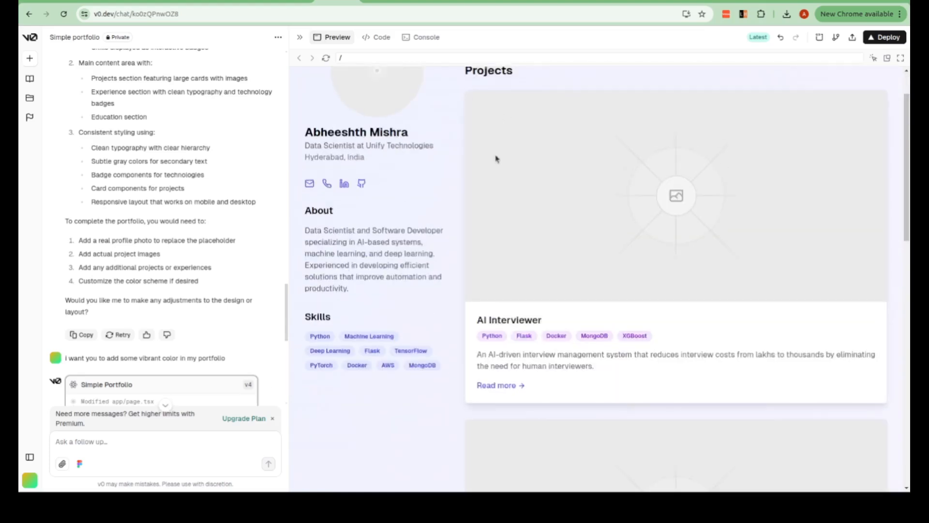
scroll(496, 159, "up", 1)
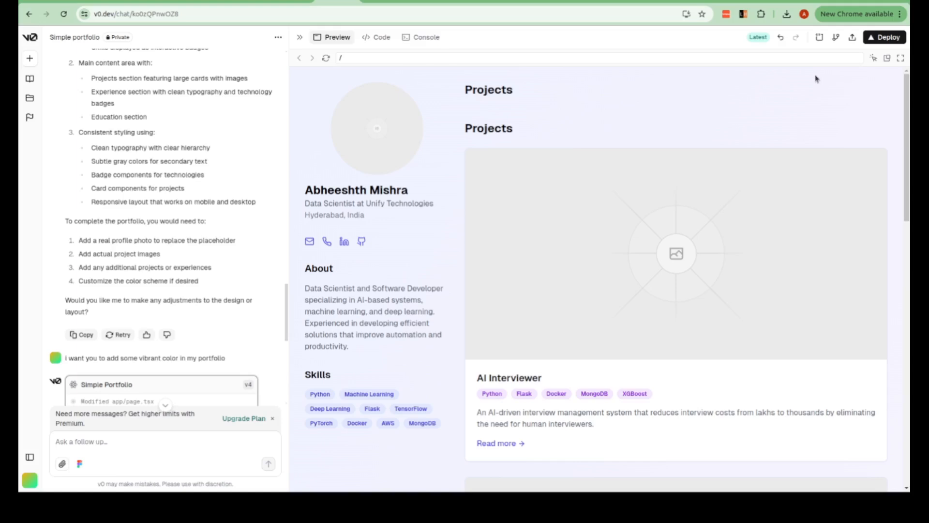
- In the preview, select the Data Scientist experience card and send the quick change "compnay shold come first then the role should be under the company name"
left_click(874, 59)
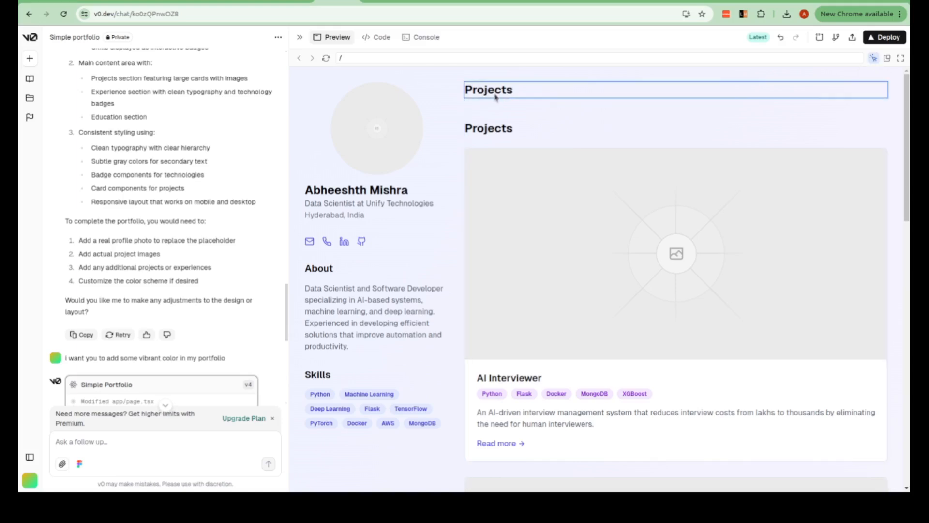
scroll(474, 162, "down", 10)
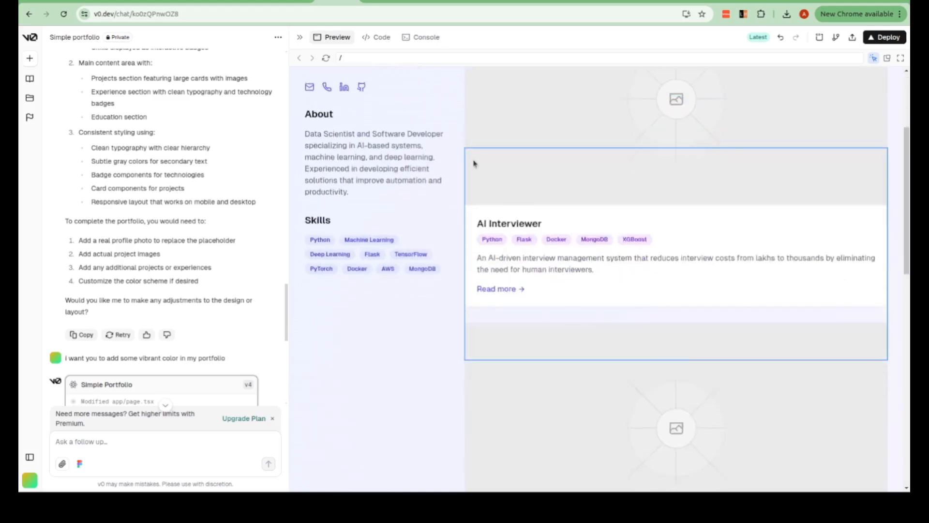
scroll(474, 163, "down", 2)
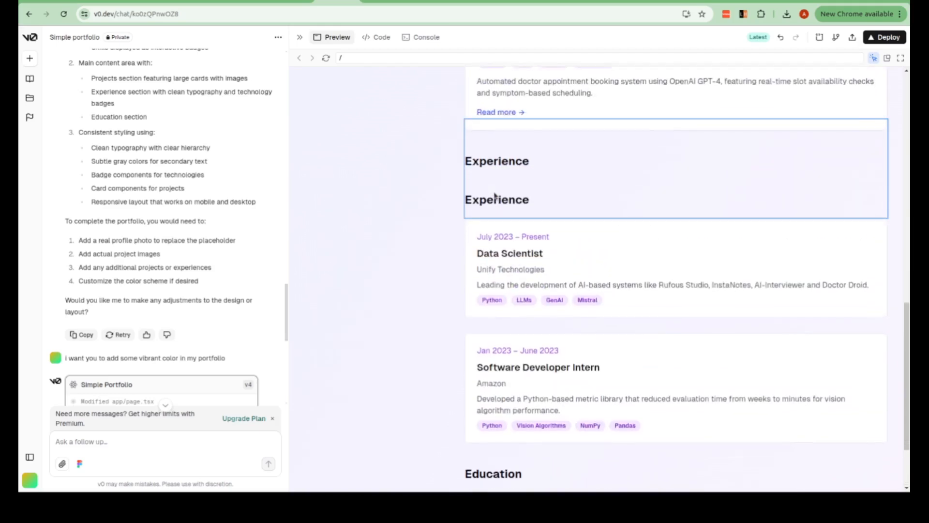
left_click(592, 230)
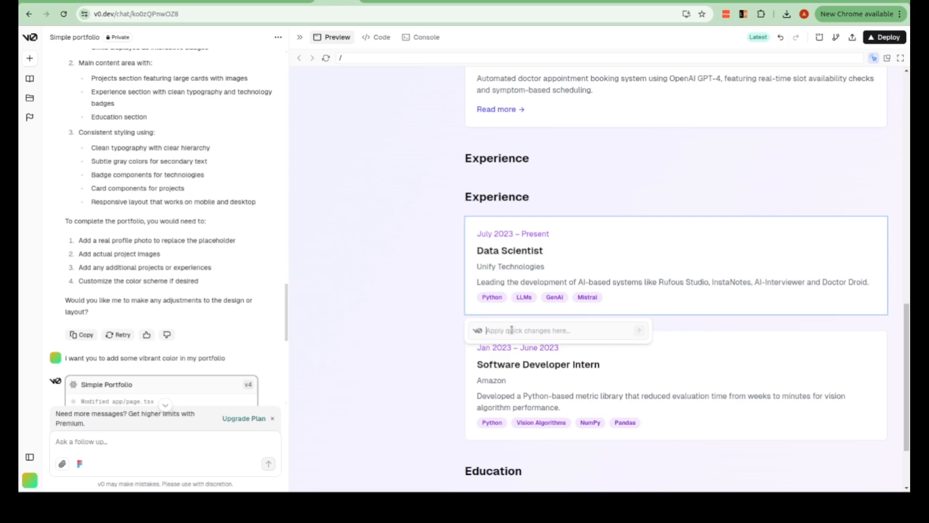
type("compnay shold come first then ")
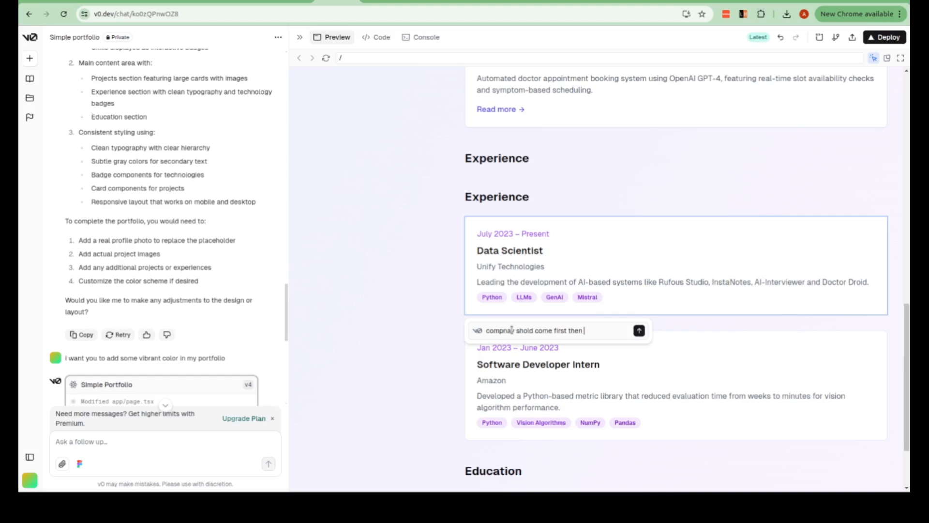
type("the role should be under the compnay")
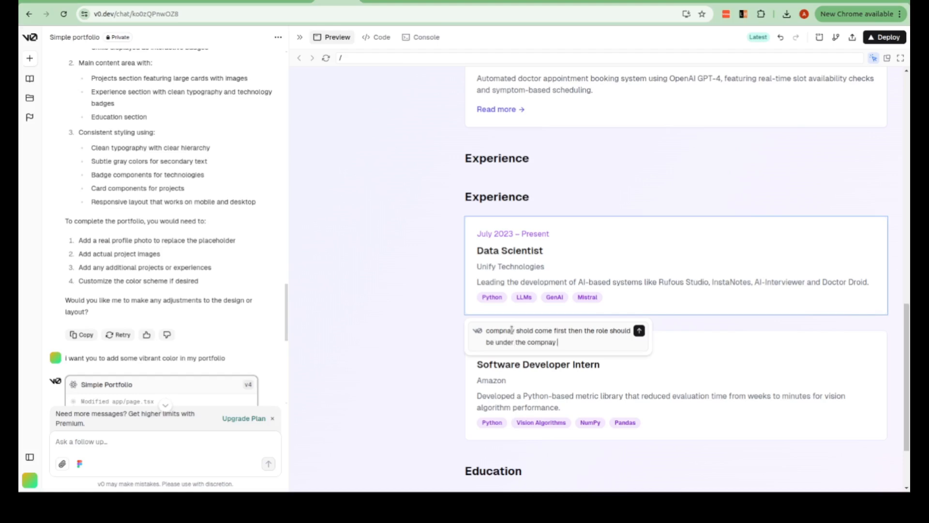
key("BackSpace")
key("BackSpace")
key("BackSpace")
key("BackSpace")
type("any name")
left_click(640, 332)
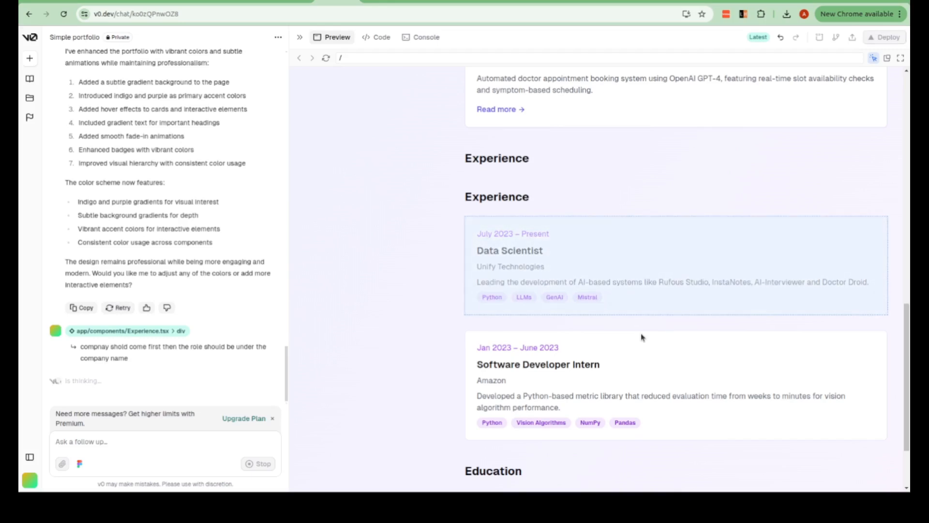
- Check the order of company and role in the updated experience cards, and review the education section
scroll(641, 333, "up", 10)
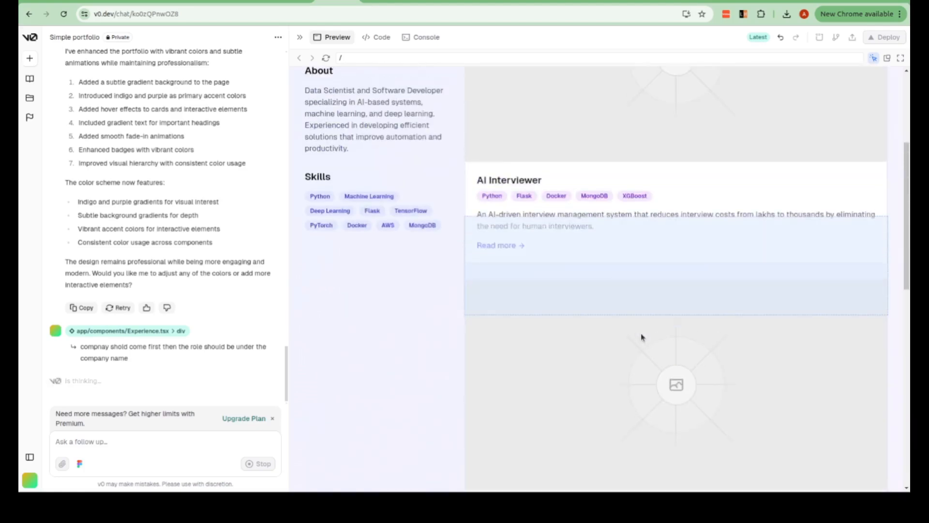
scroll(615, 258, "up", 4)
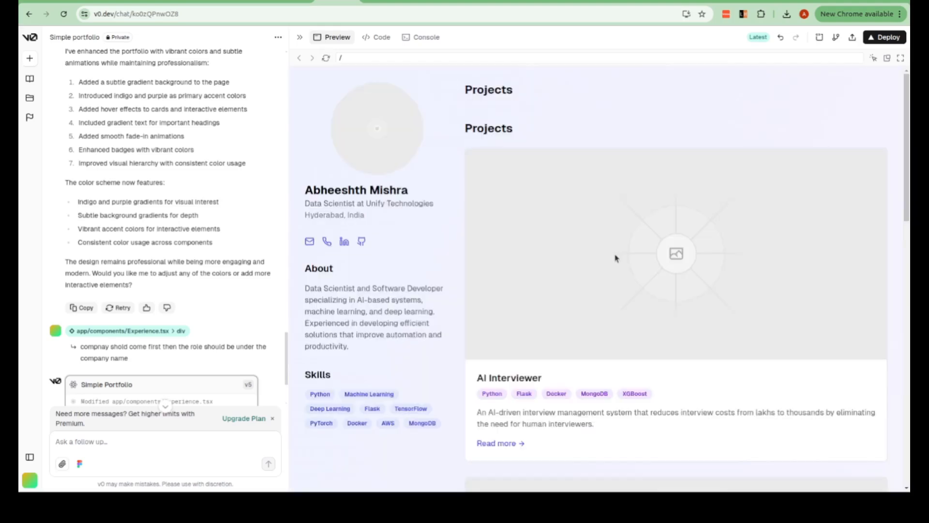
scroll(616, 258, "down", 10)
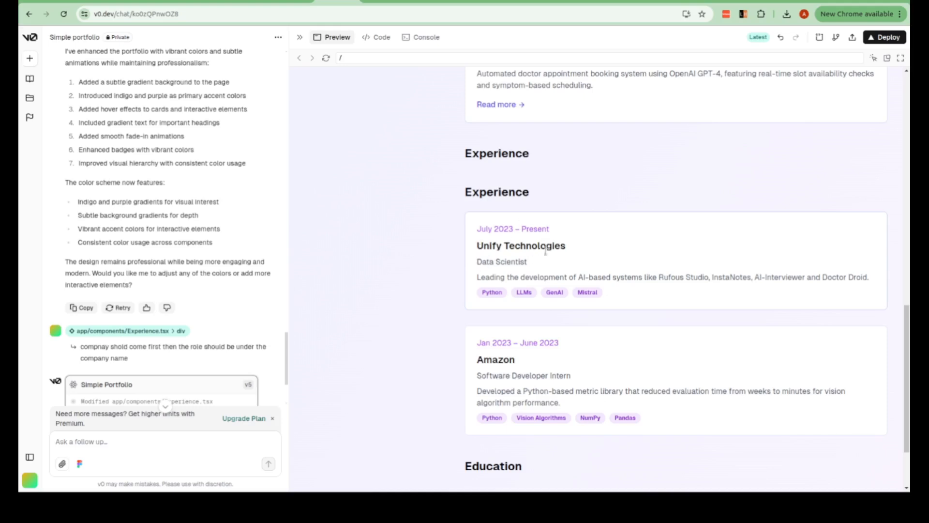
scroll(563, 246, "down", 2)
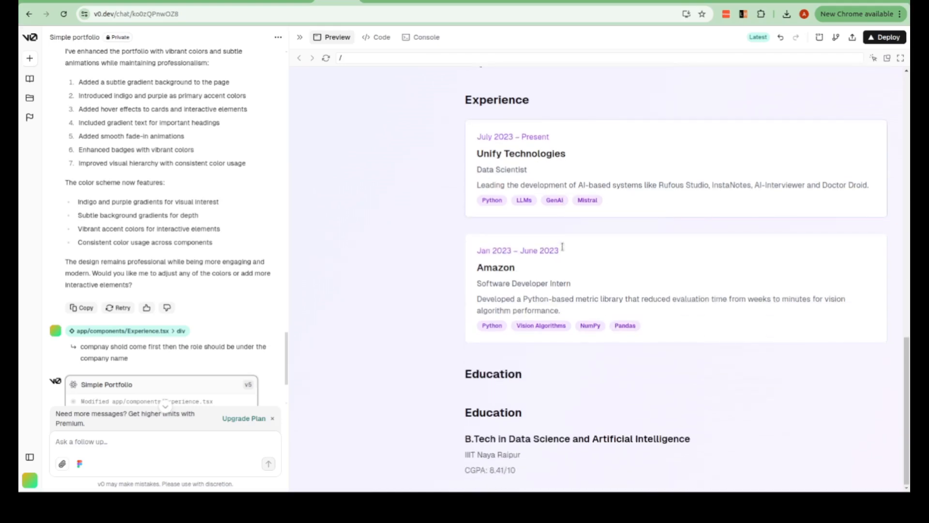
scroll(563, 247, "up", 10)
scroll(562, 247, "up", 1)
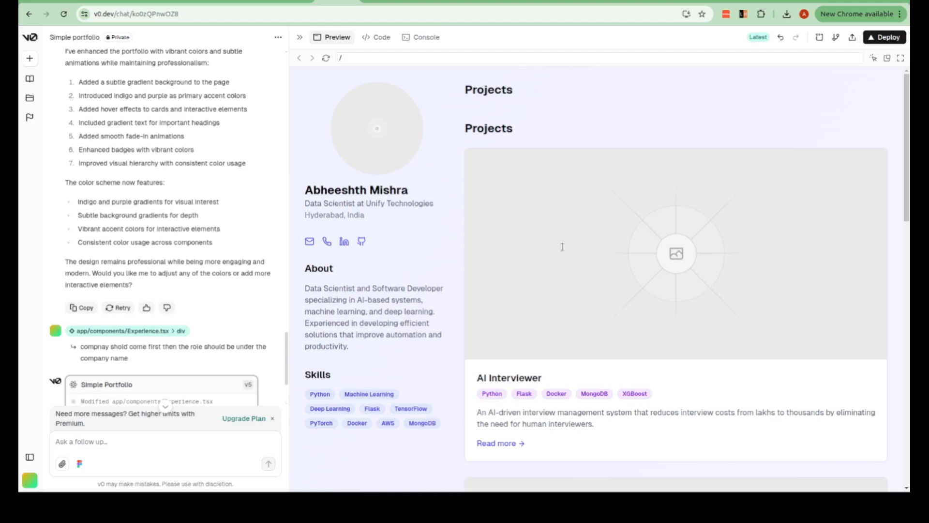